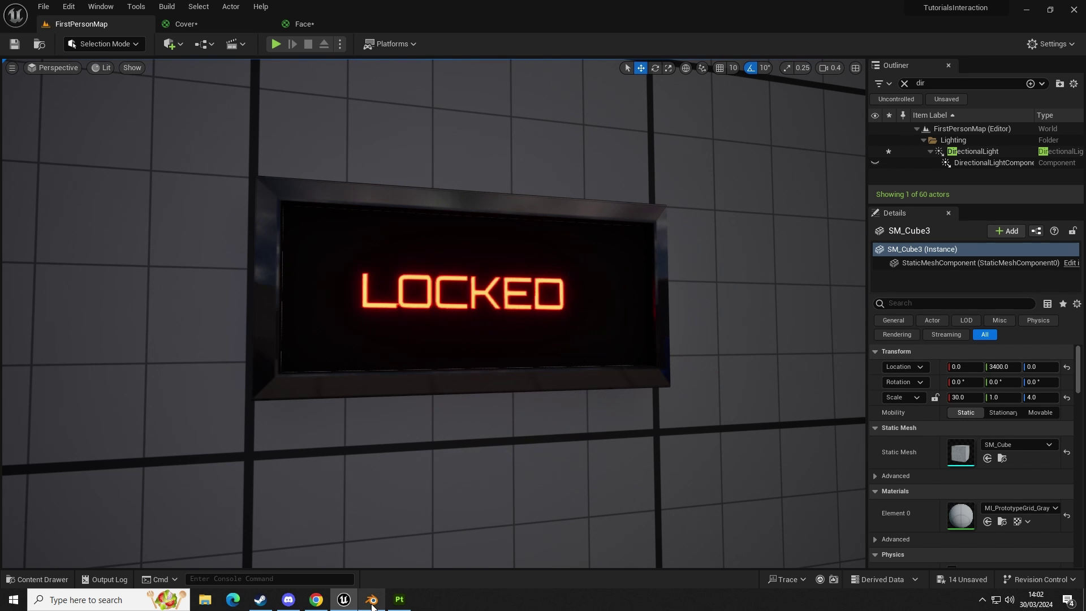
Select the SignPanningV1 LOCKED sign in Unreal and orbit and pan the view around it
mouse_move(372, 606)
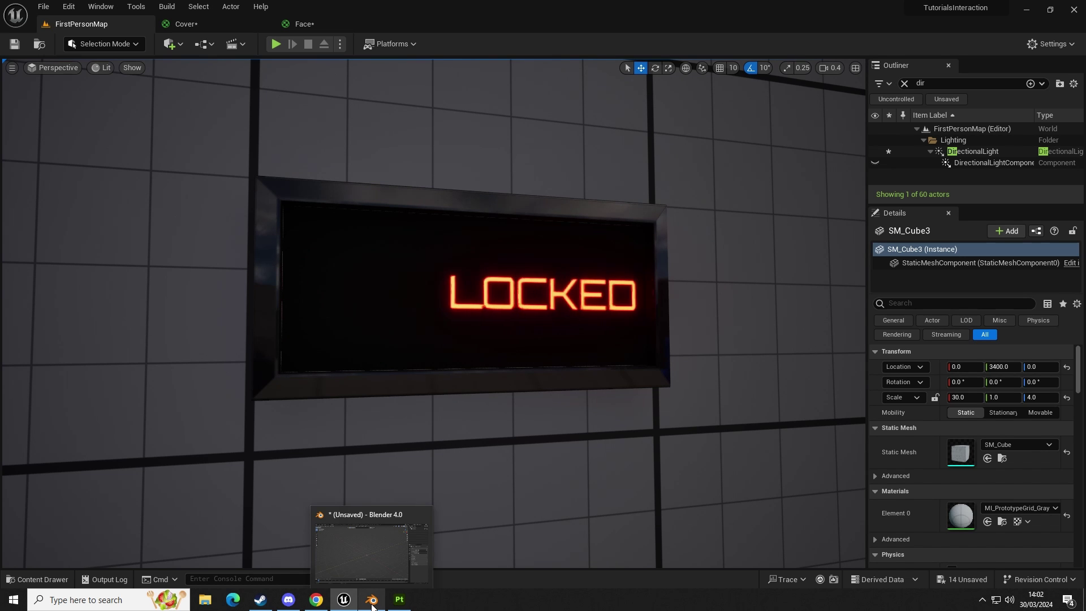
click(456, 261)
mouse_move(498, 294)
right_down()
mouse_move(521, 291)
mouse_move(499, 297)
right_up()
drag(499, 297, 285, 320)
right_drag(285, 320, 482, 457)
key(g)
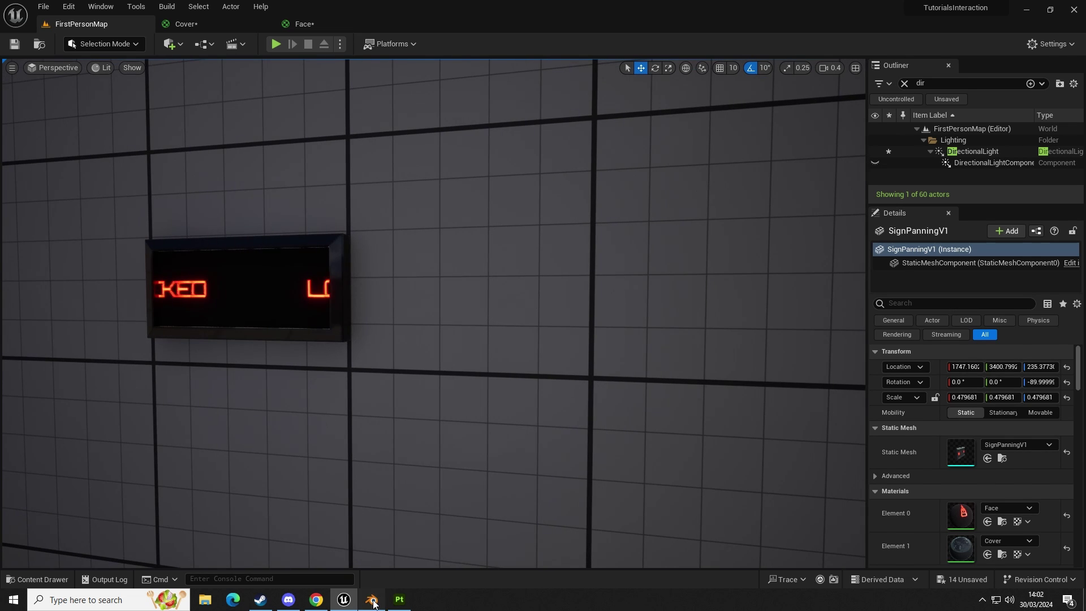
Switch to Blender and orbit around its empty scene
key(alt+Tab)
middle_drag(610, 319, 527, 319)
key(shift+a)
mouse_move(525, 320)
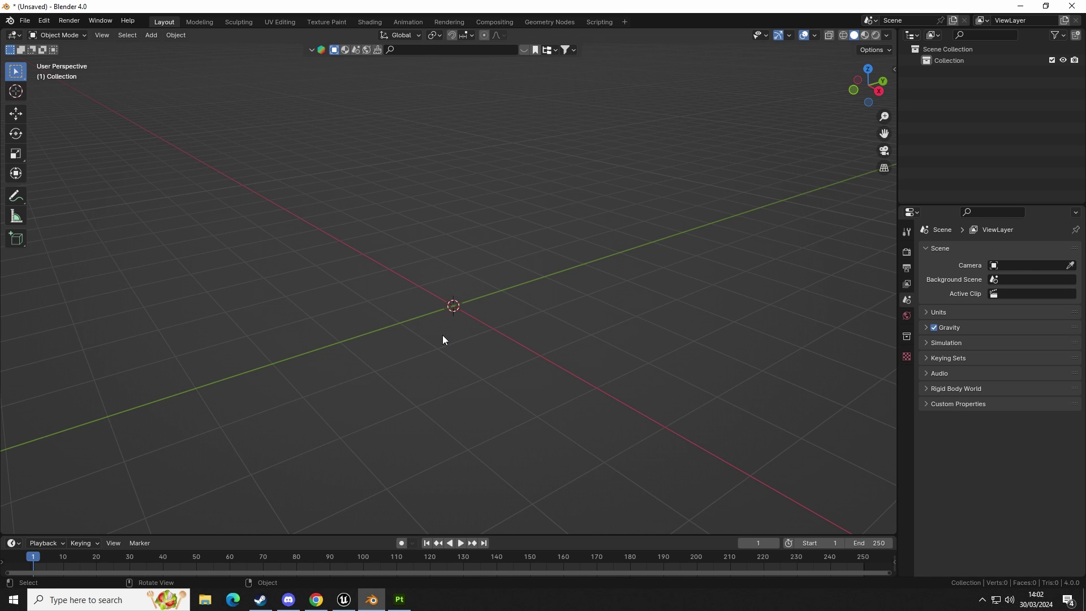
Add a cube mesh at the origin
key(shift+a)
mouse_move(443, 336)
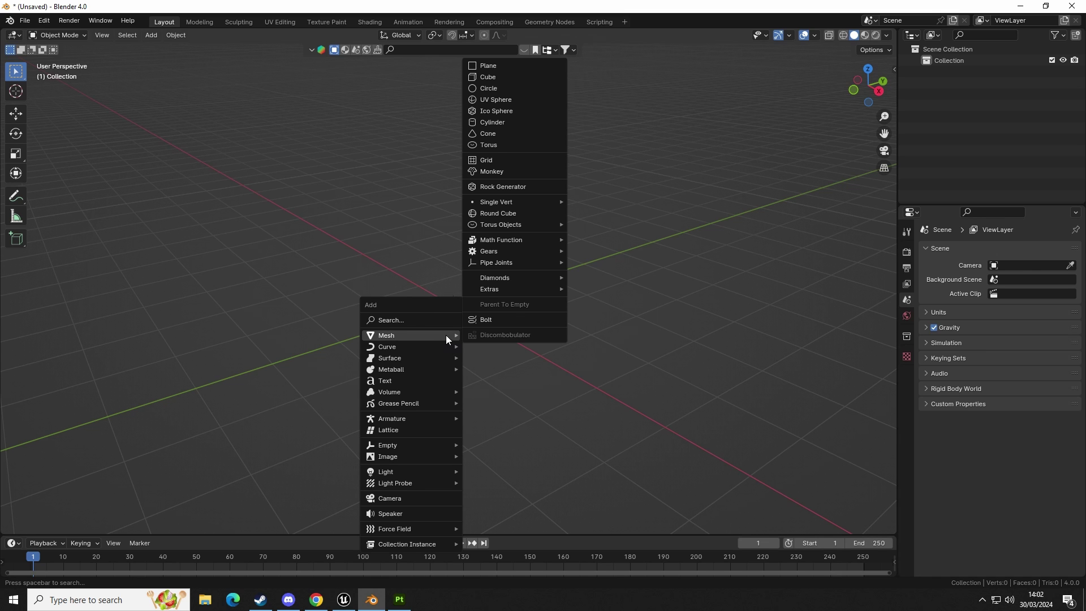
click(498, 76)
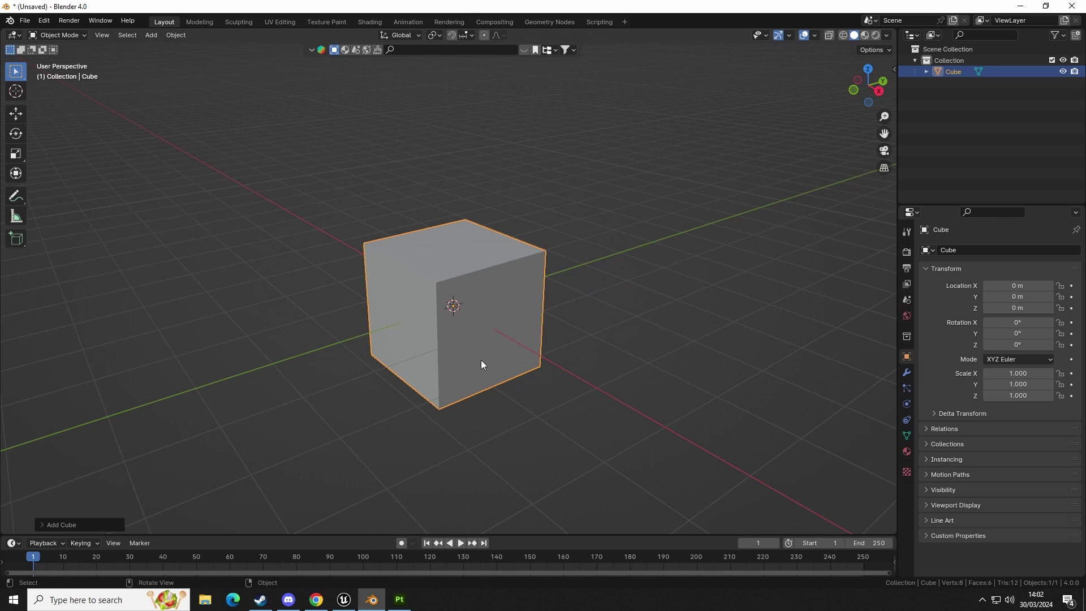
middle_drag(505, 325, 594, 359)
Flatten the cube into a slab: X thickness 0.2, reduced Z height, then shrink evenly
key(s)
key(x)
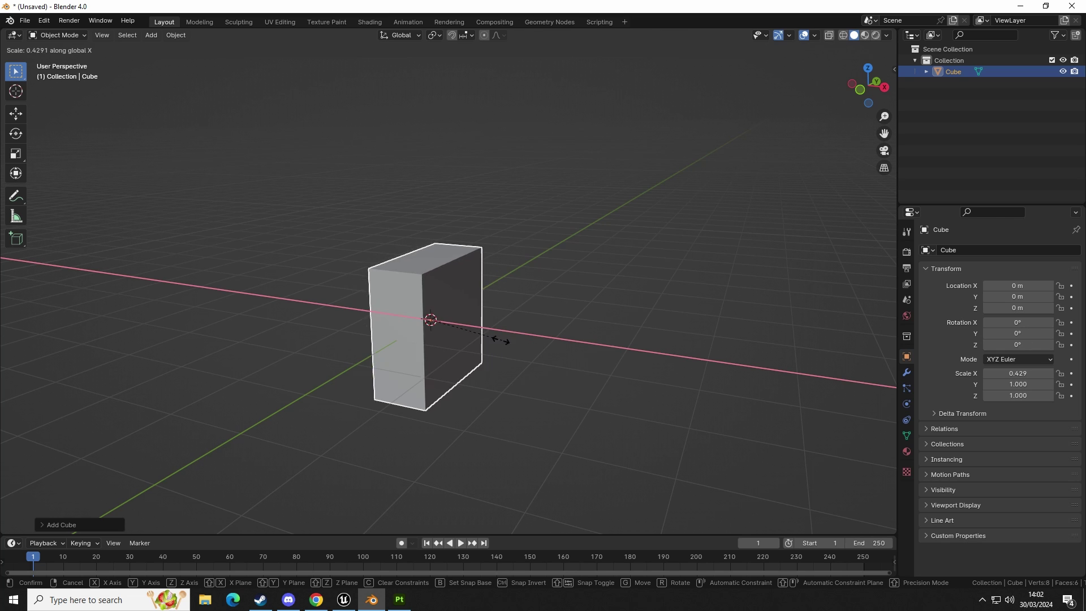
click(468, 334)
middle_drag(467, 333, 630, 341)
key(s)
key(z)
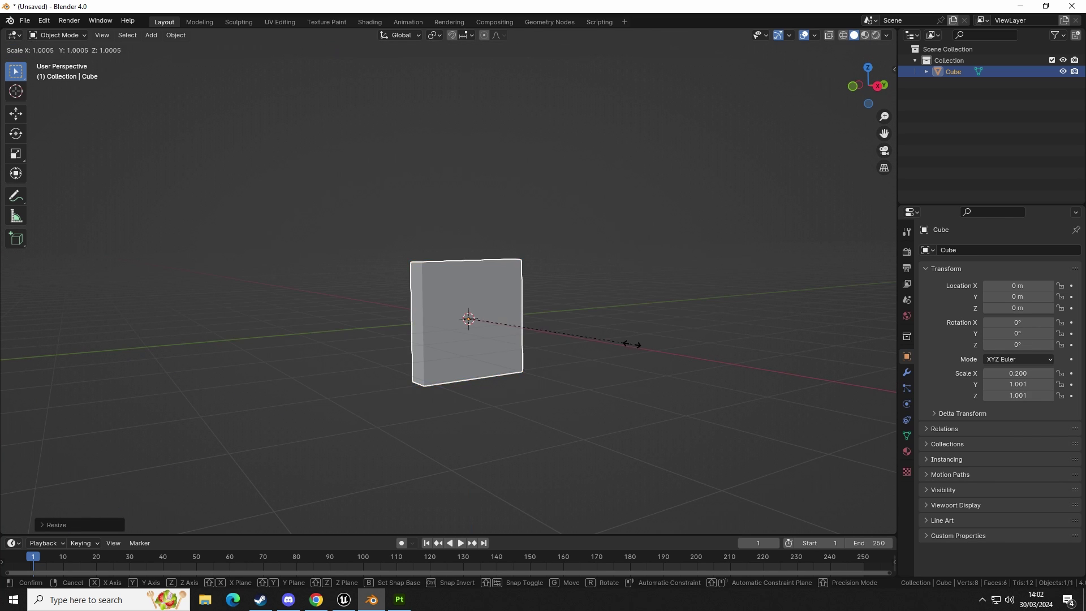
click(562, 359)
middle_drag(562, 358, 445, 328)
key(s)
click(583, 358)
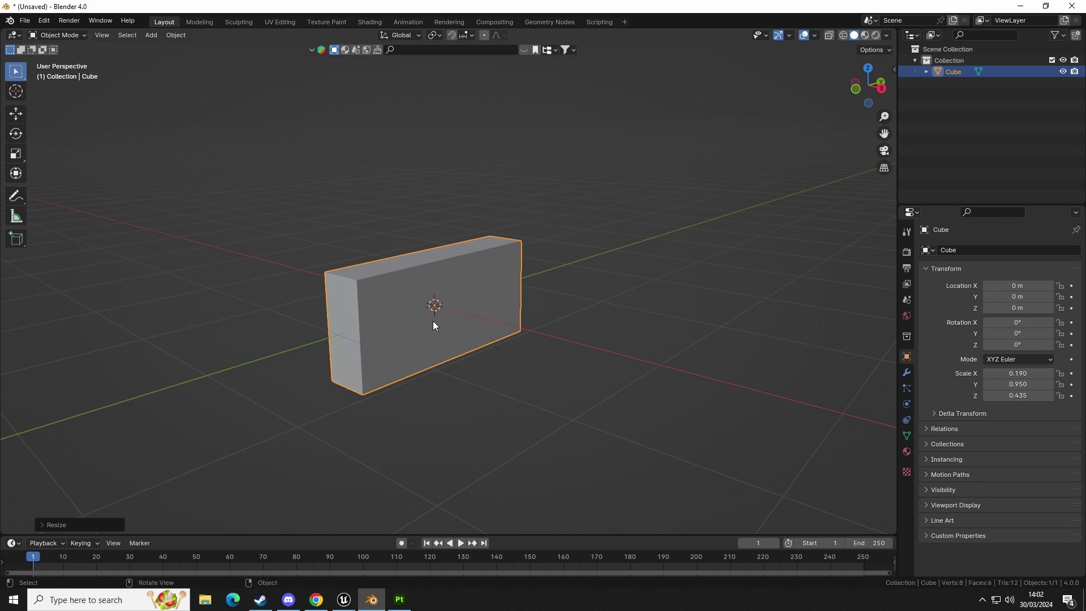
Apply rotation and scale to the slab and keep it selected
key(ctrl+a)
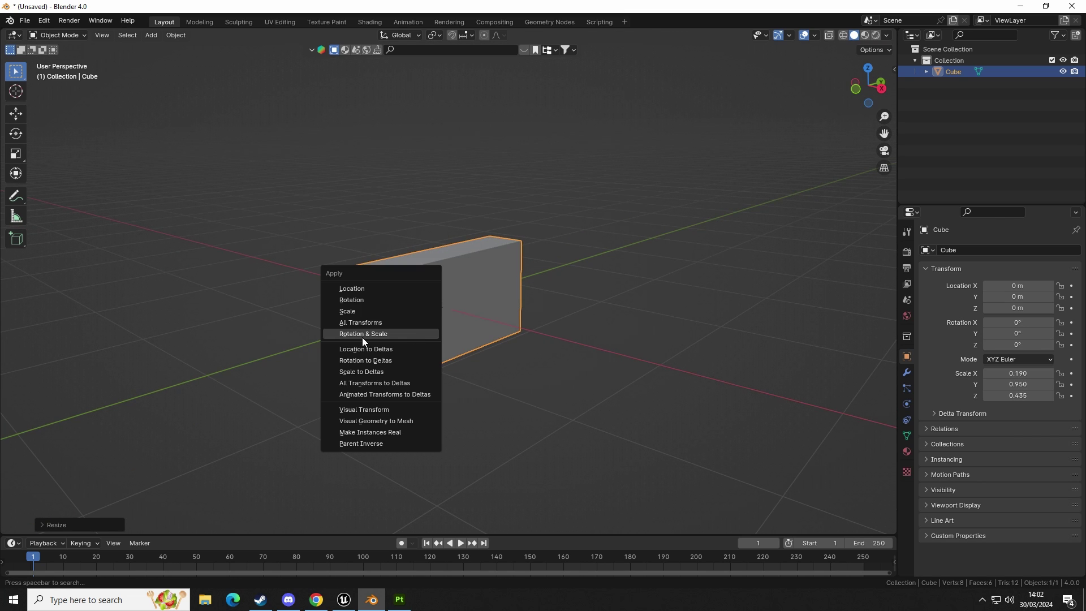
click(398, 335)
middle_drag(469, 336, 371, 350)
key(ctrl+a)
click(547, 351)
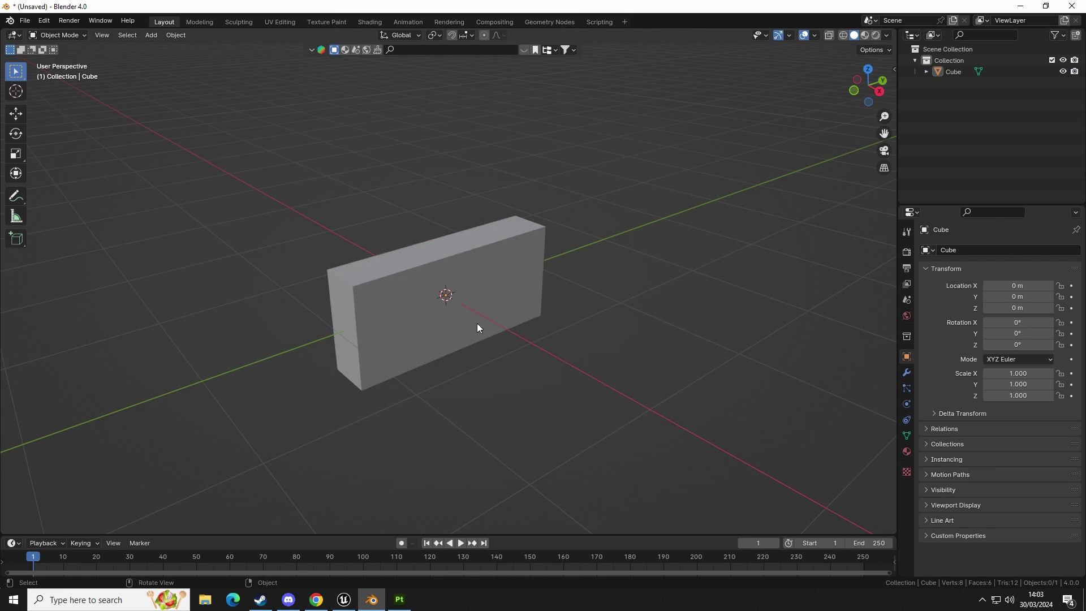
key(ctrl+a)
key(ctrl+a)
click(399, 370)
mouse_move(399, 373)
middle_down()
mouse_move(428, 399)
mouse_move(408, 356)
middle_up()
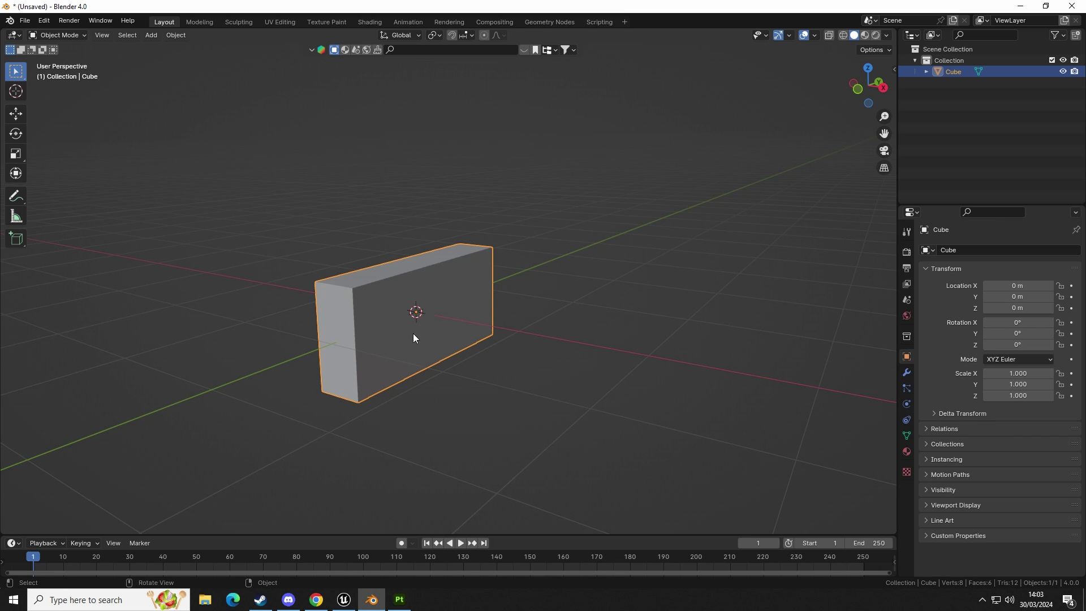
In Edit Mode face selection, select the slab's front face, then return to Unreal
key(Tab)
key(3)
click(441, 317)
middle_drag(421, 302, 413, 303)
key(alt+Tab)
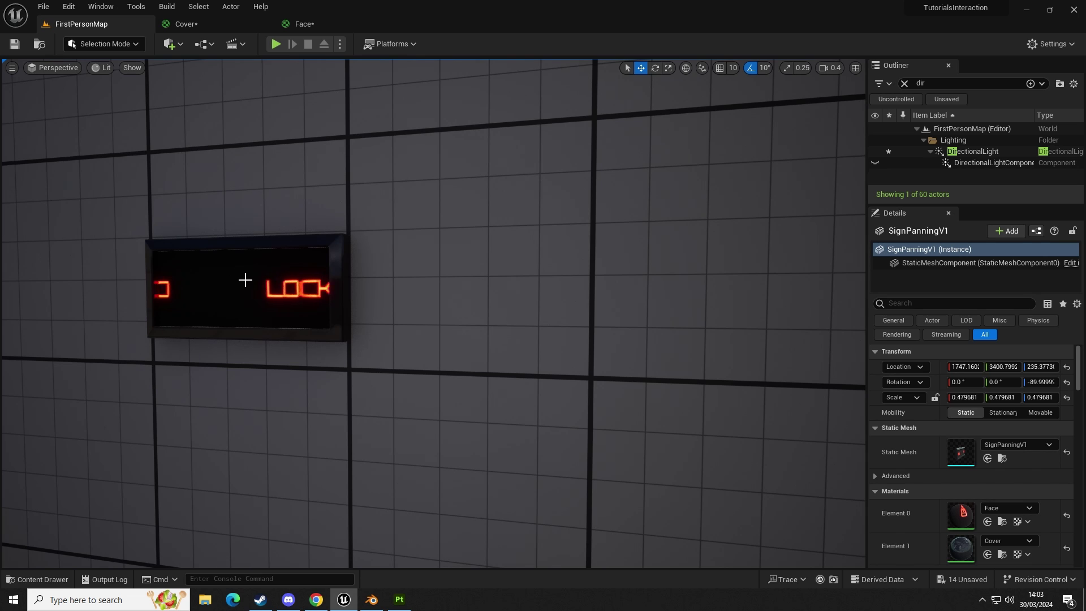
Back in Blender, inset the slab's front face to create a border
click(372, 600)
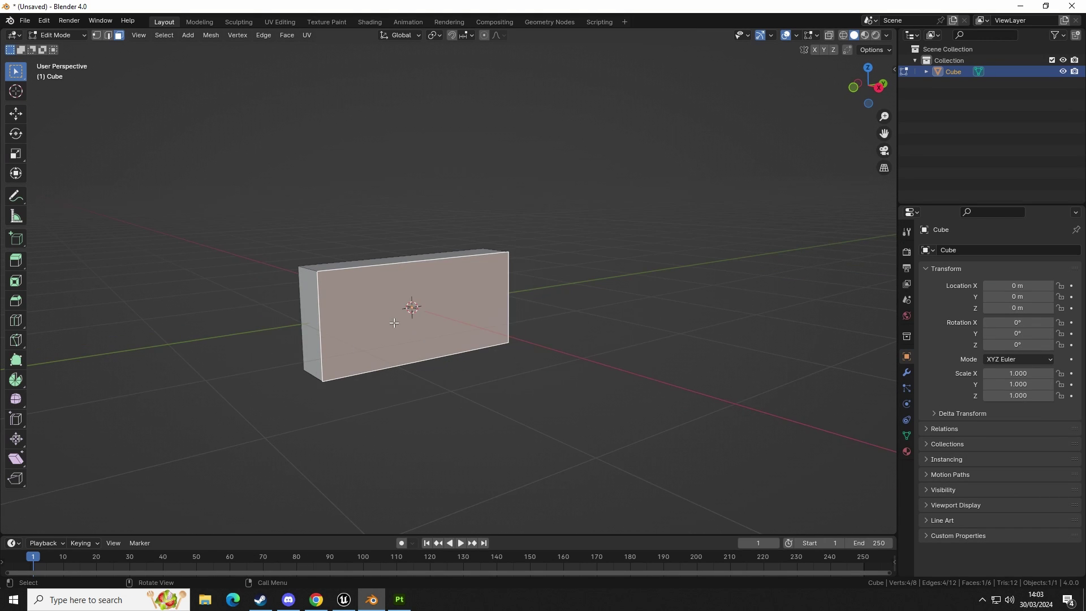
scroll(417, 332, up, 2)
key(i)
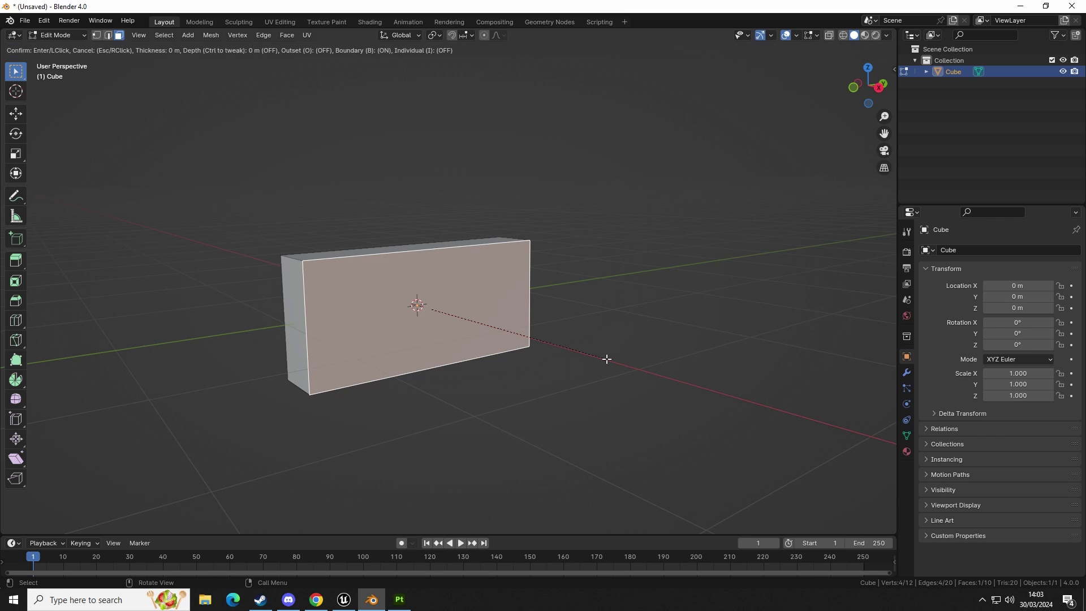
click(574, 359)
middle_drag(430, 382, 452, 396)
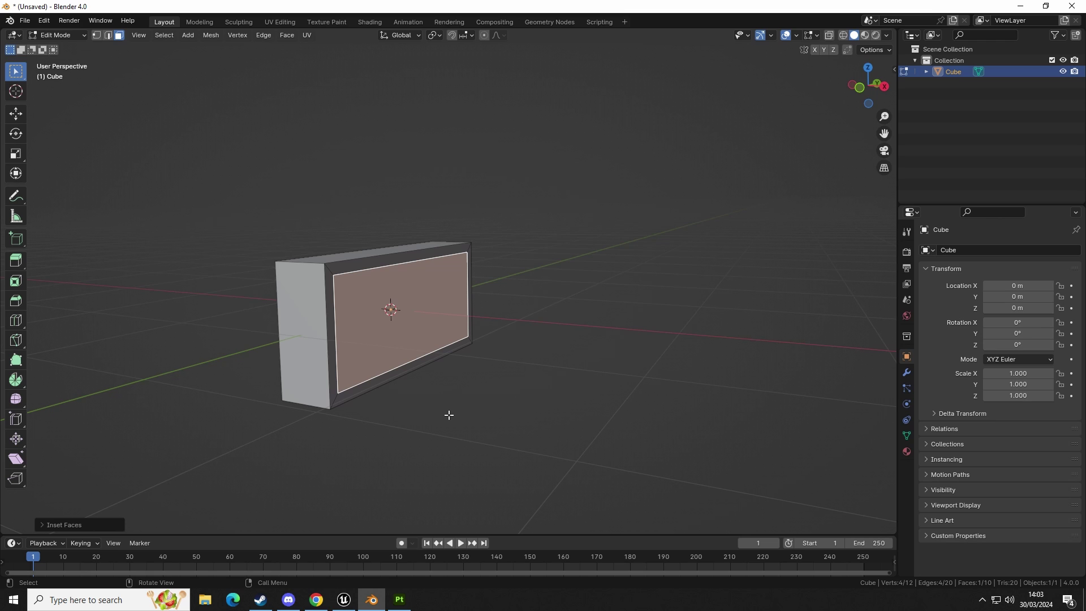
Extrude the inner face inward along its normals to form a recess, then return to Unreal
key(alt+e)
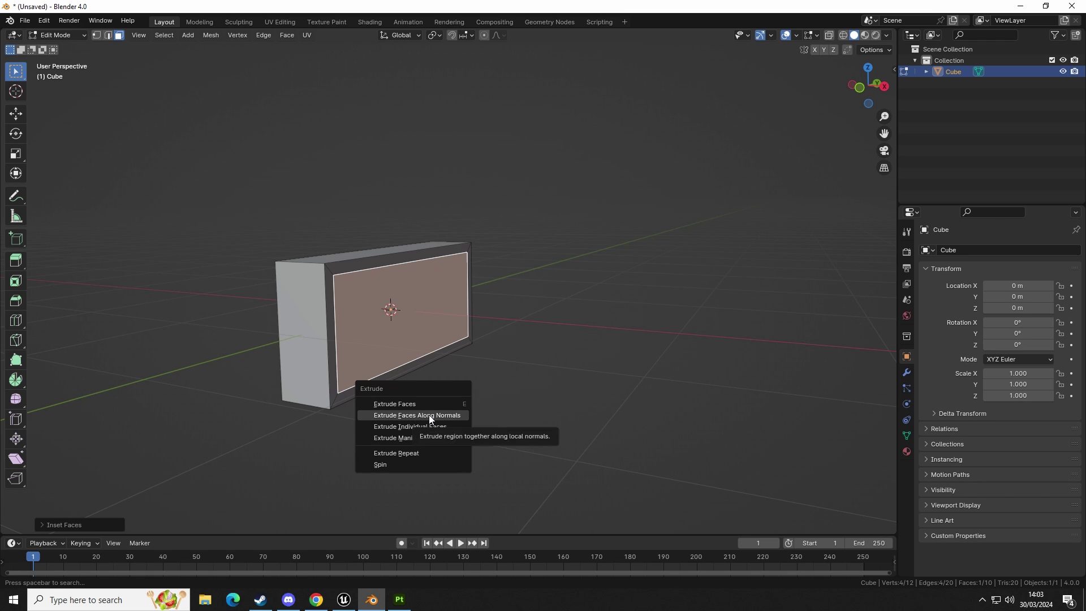
click(428, 415)
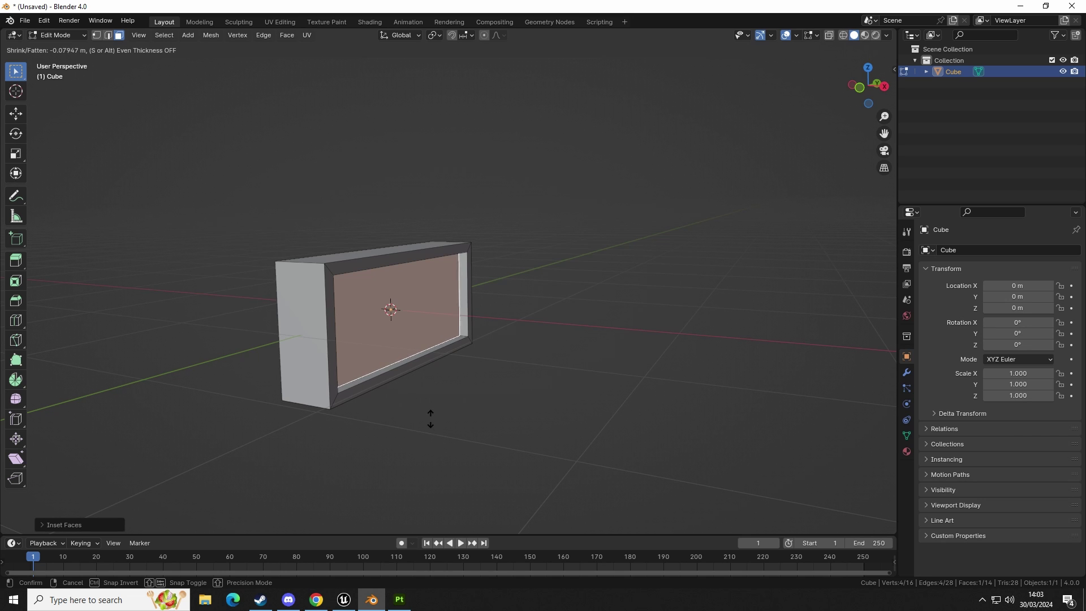
click(432, 416)
middle_drag(431, 415, 445, 334)
middle_drag(350, 302, 451, 364)
key(alt+Tab)
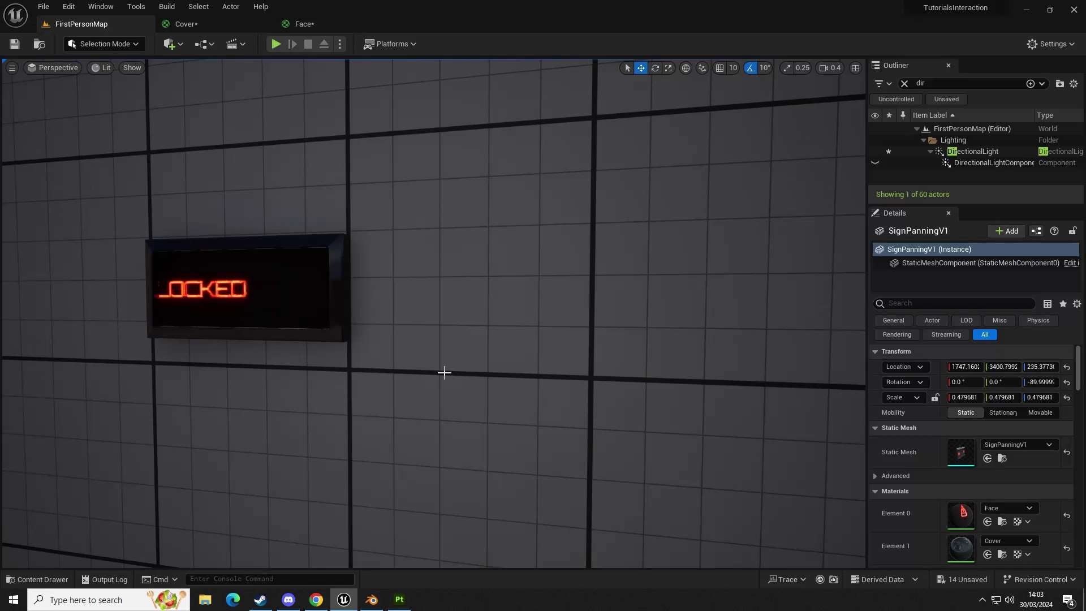
Pull the LOCKED sign away from the wall along Y and seat it back at about 3400
click(322, 307)
right_drag(323, 307, 452, 318)
drag(497, 274, 254, 274)
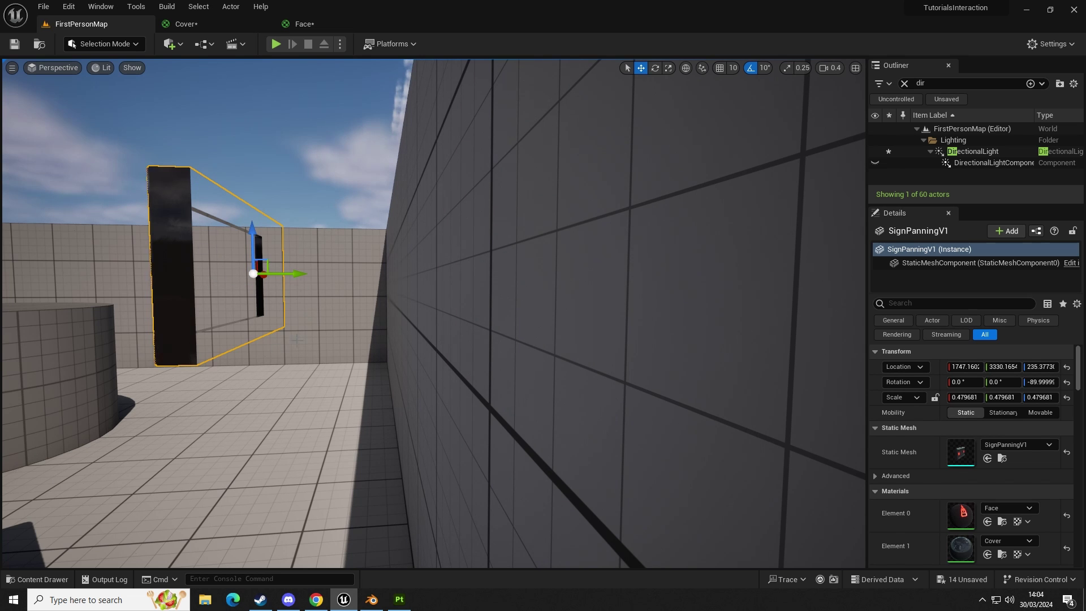
drag(293, 274, 494, 312)
right_drag(494, 312, 430, 305)
Back in Blender, dissolve the selected faces and orbit to face the frame's front
click(372, 599)
key(x)
click(497, 427)
middle_drag(528, 317, 372, 312)
click(372, 312)
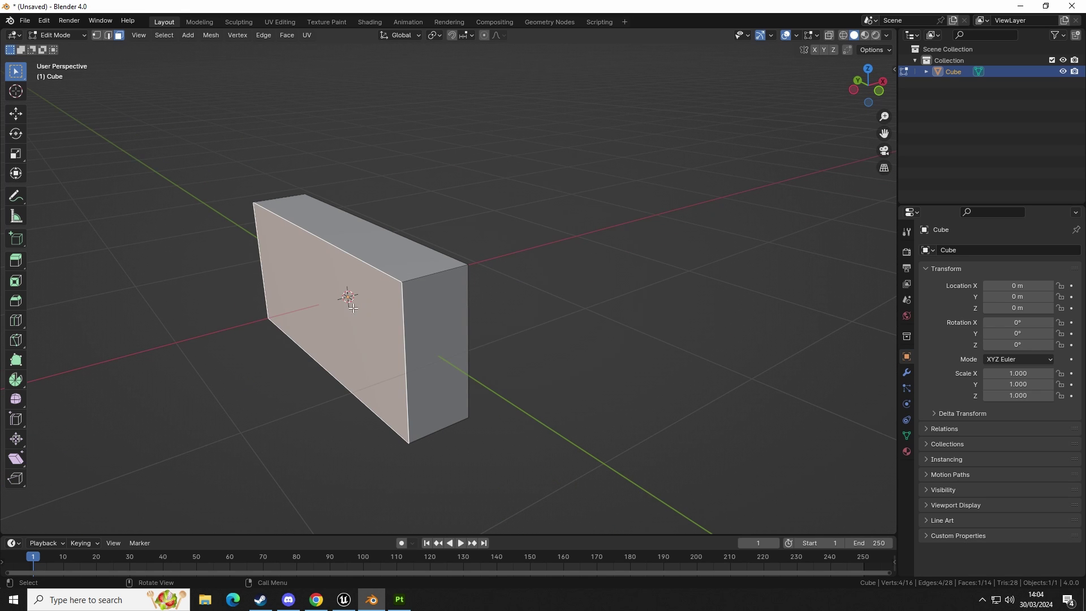
Delete the selected front face with X > Faces
key(x)
click(324, 317)
middle_drag(485, 347, 441, 310)
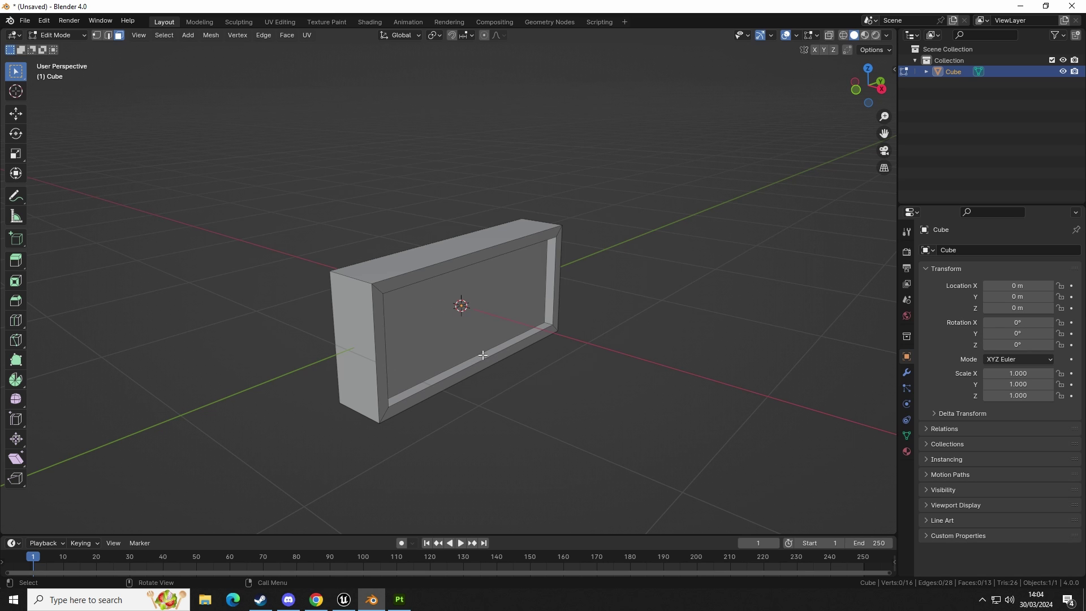
Compare against the Unreal sign, then select the frame's front rim edge loop in edge mode
click(343, 599)
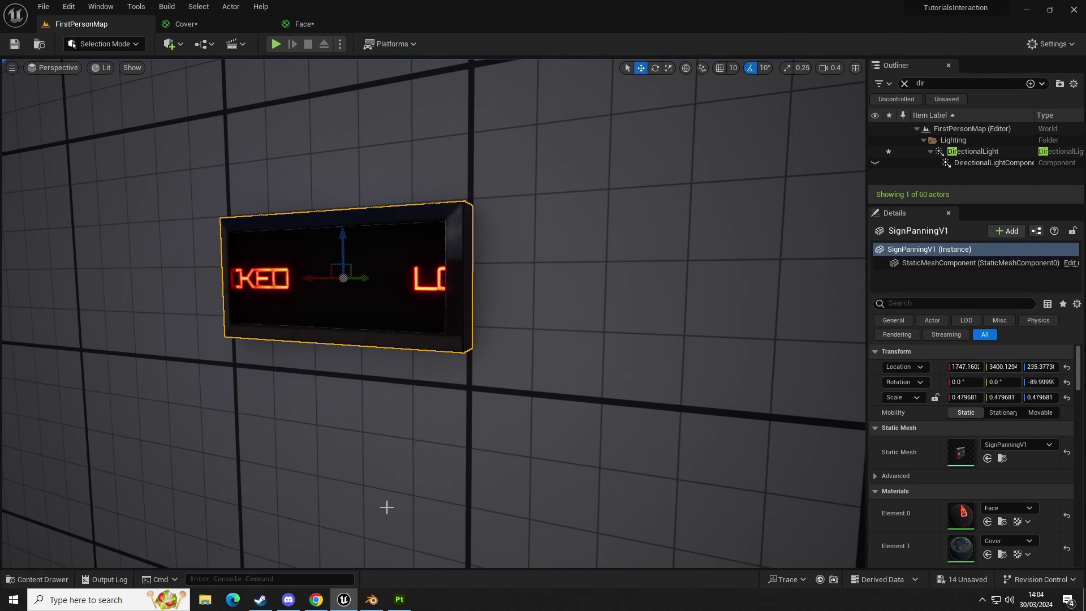
key(alt+Tab)
middle_drag(521, 299, 419, 266)
key(2)
alt+click(419, 266)
scroll(513, 326, up, 2)
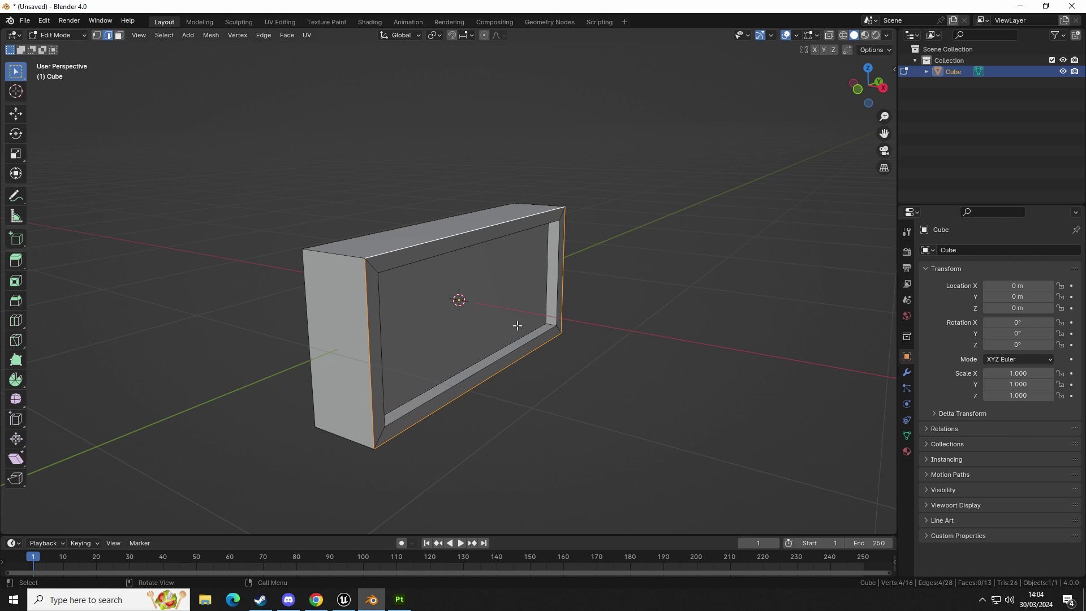
Bevel the selected front rim edges with Ctrl+B
key(ctrl+b)
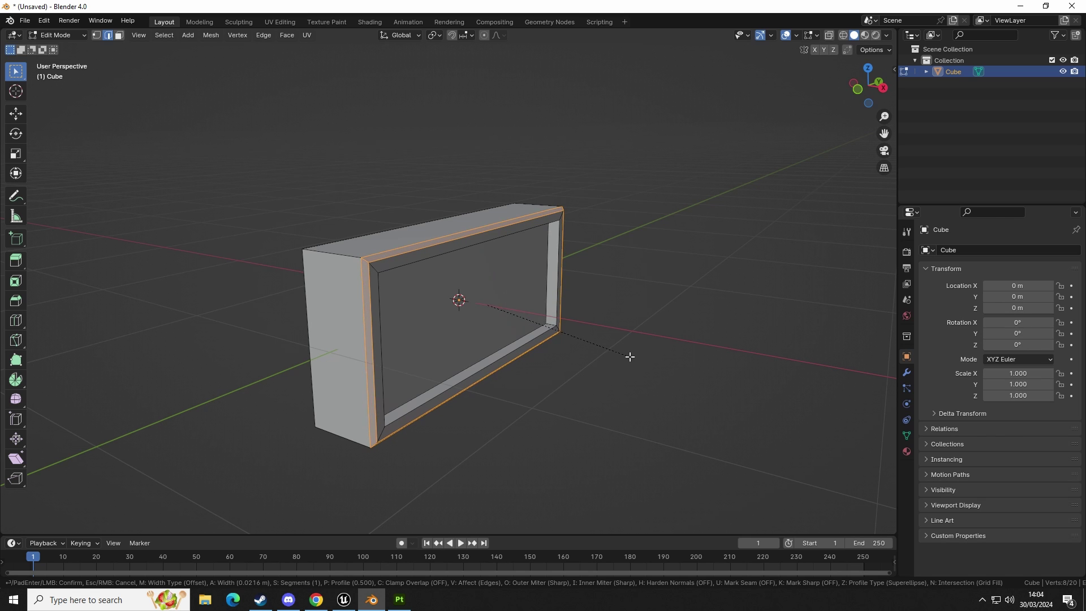
click(623, 361)
middle_drag(622, 360, 603, 408)
click(603, 407)
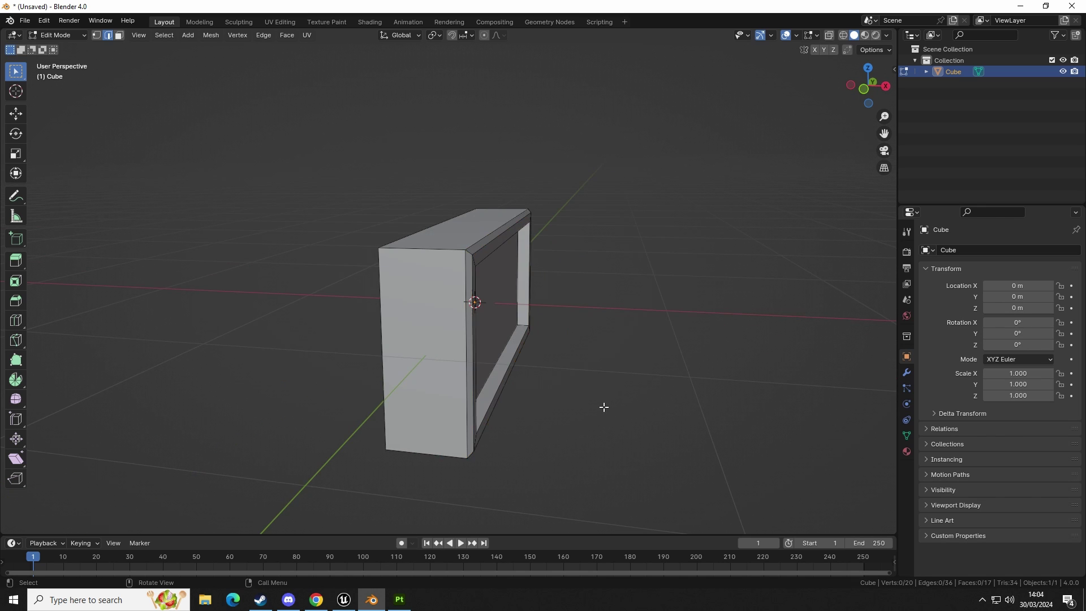
middle_drag(475, 300, 422, 303)
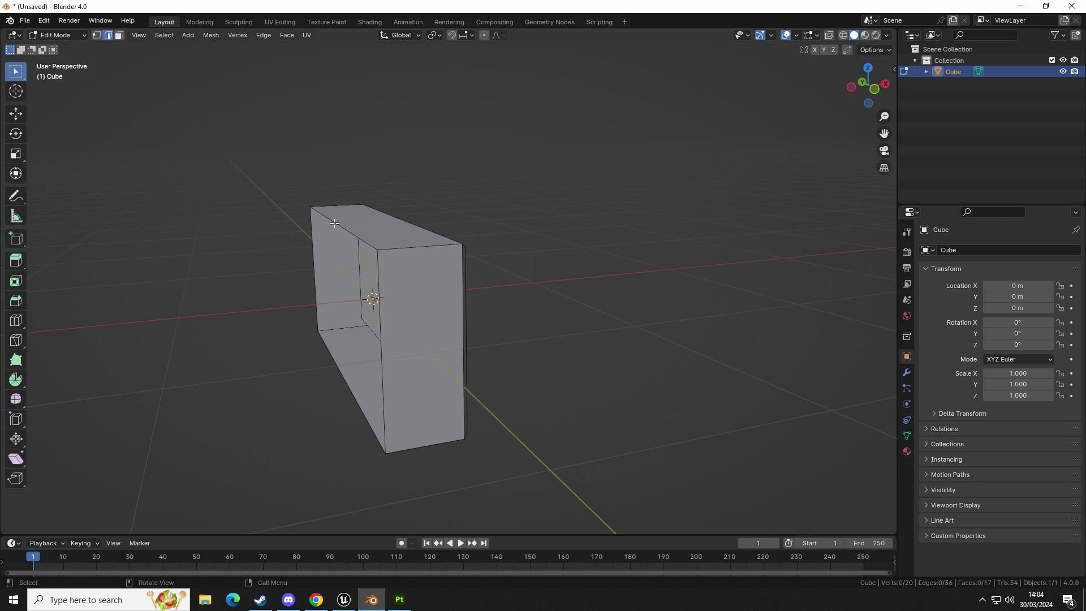
Move a side edge of the frame 0.2084 m along the X axis
click(369, 294)
middle_drag(369, 294, 371, 307)
key(g)
key(x)
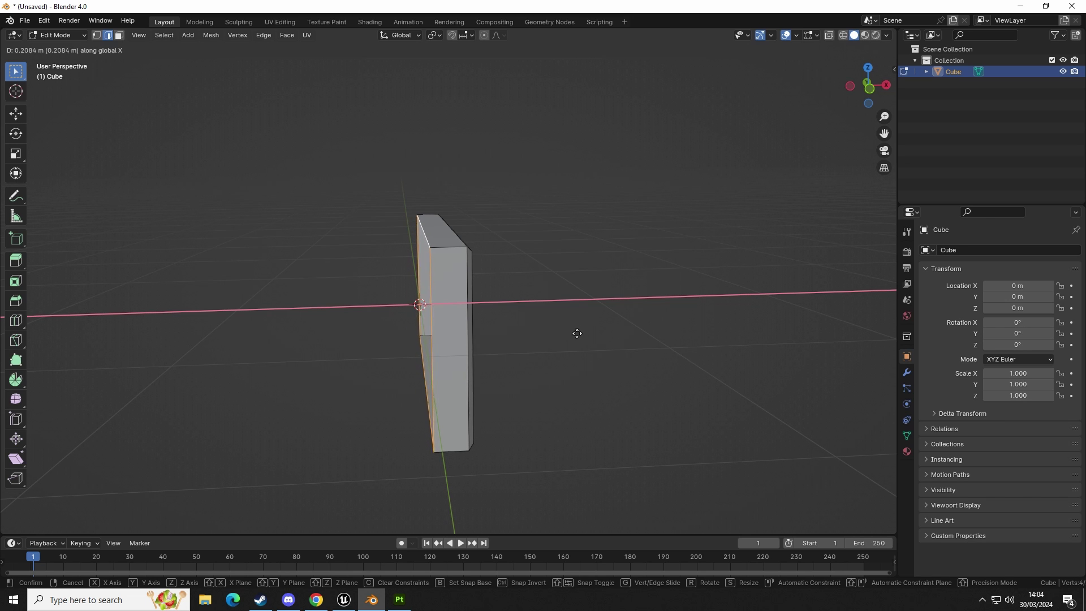
click(572, 332)
middle_drag(572, 332, 315, 237)
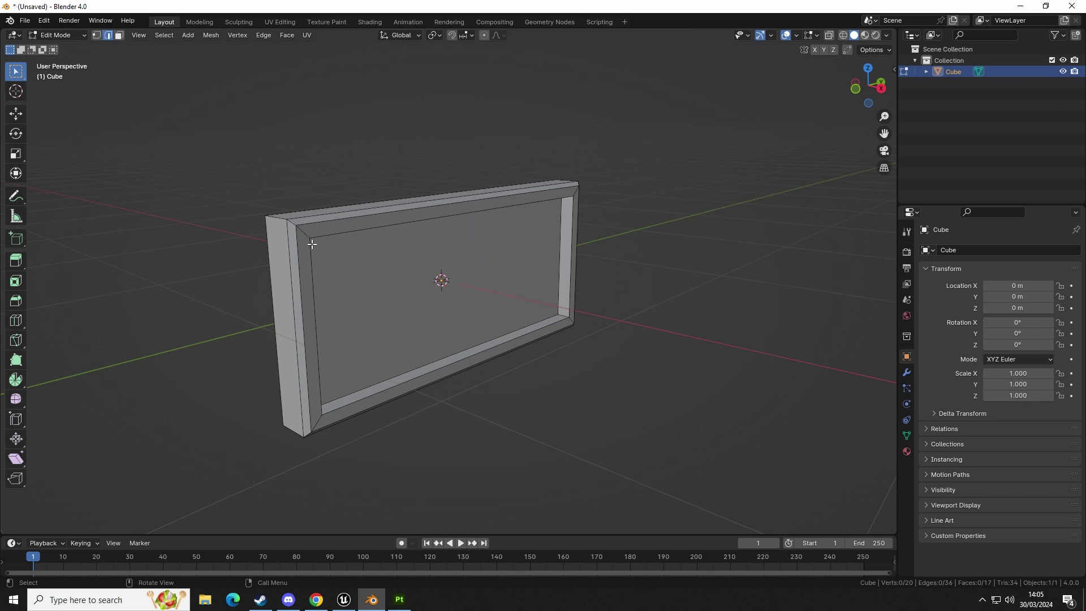
Mark seams on the four diagonal inner-corner edges of the frame
alt+click(303, 231)
alt+shift+click(575, 192)
middle_drag(527, 274, 486, 249)
alt+shift+click(565, 342)
alt+shift+click(587, 337)
middle_drag(534, 303, 480, 338)
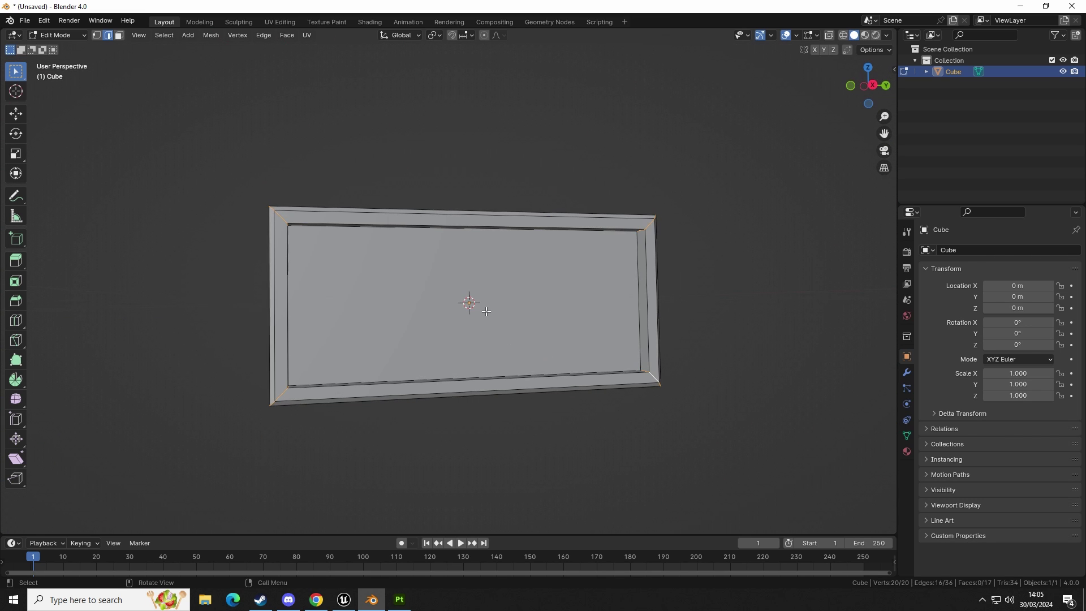
right_click(484, 311)
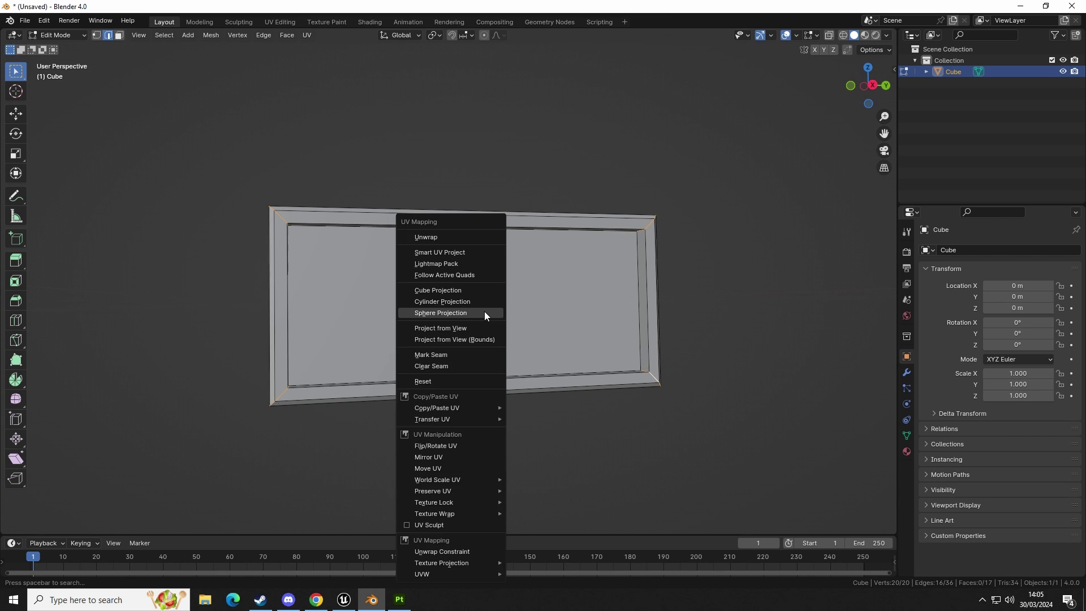
click(445, 355)
middle_drag(469, 295, 469, 298)
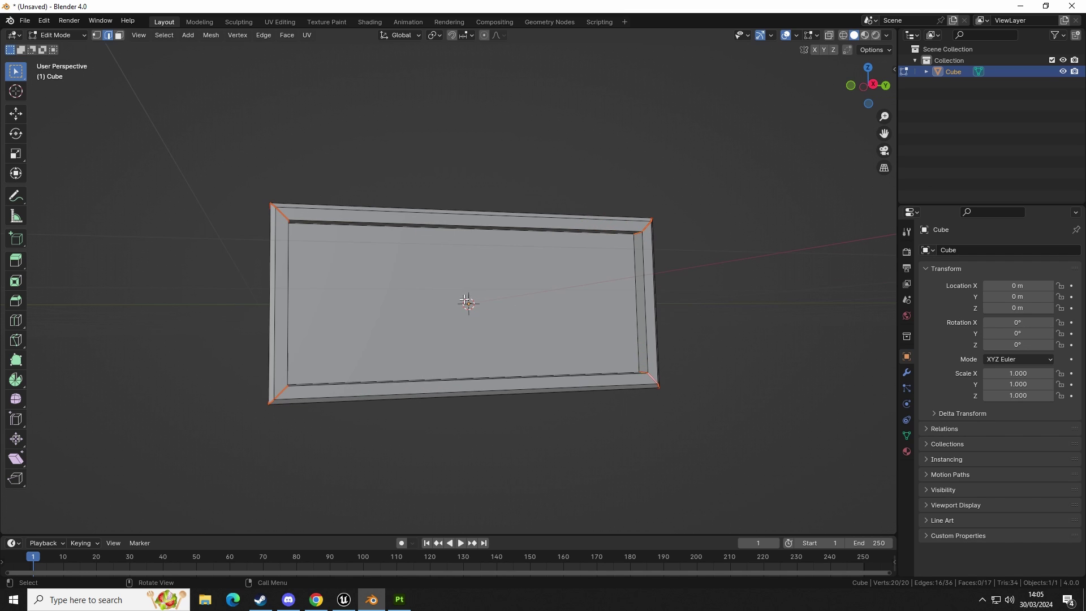
Mark seams around the inner back panel face using U > Mark Seam
key(3)
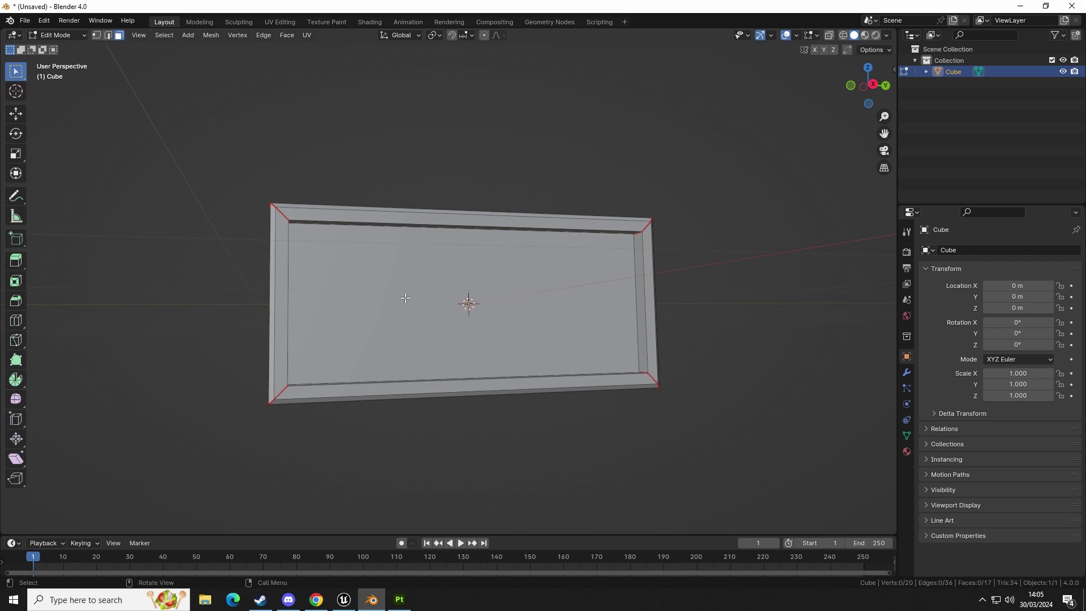
click(405, 298)
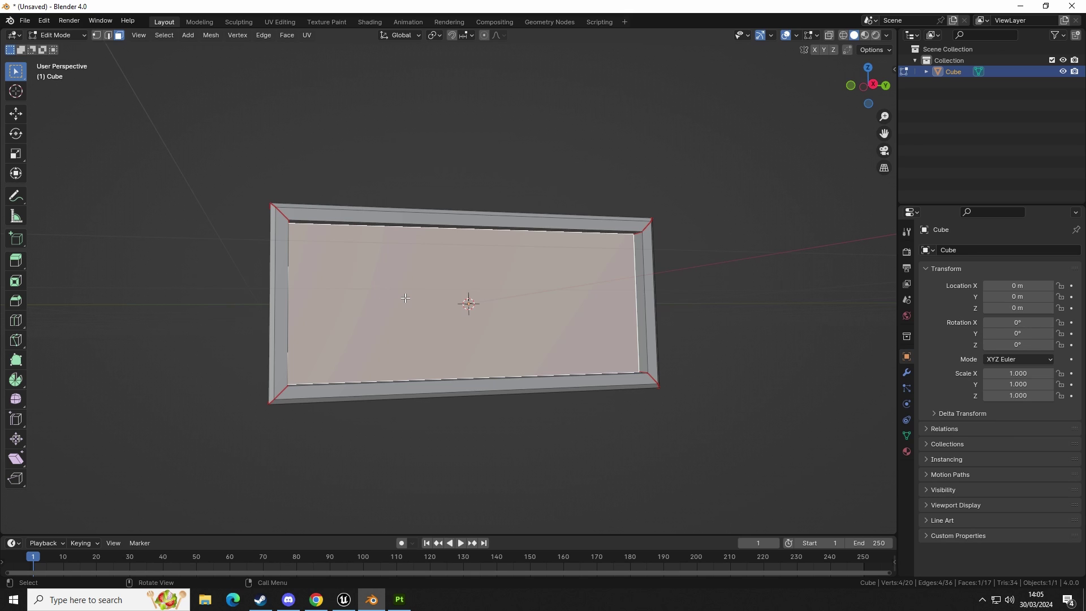
key(u)
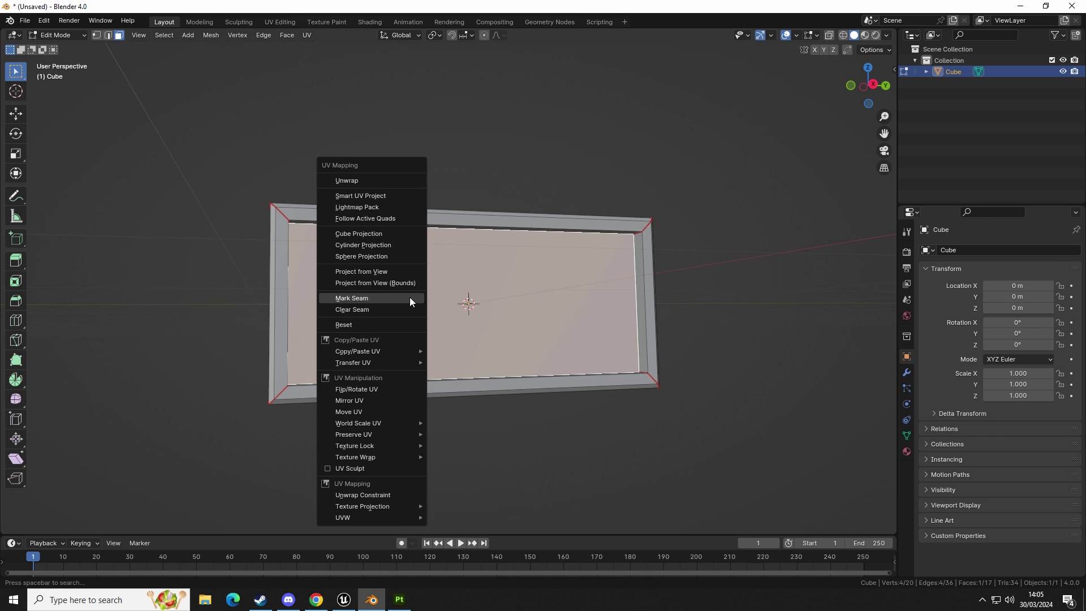
click(381, 297)
click(557, 437)
middle_drag(506, 439, 545, 438)
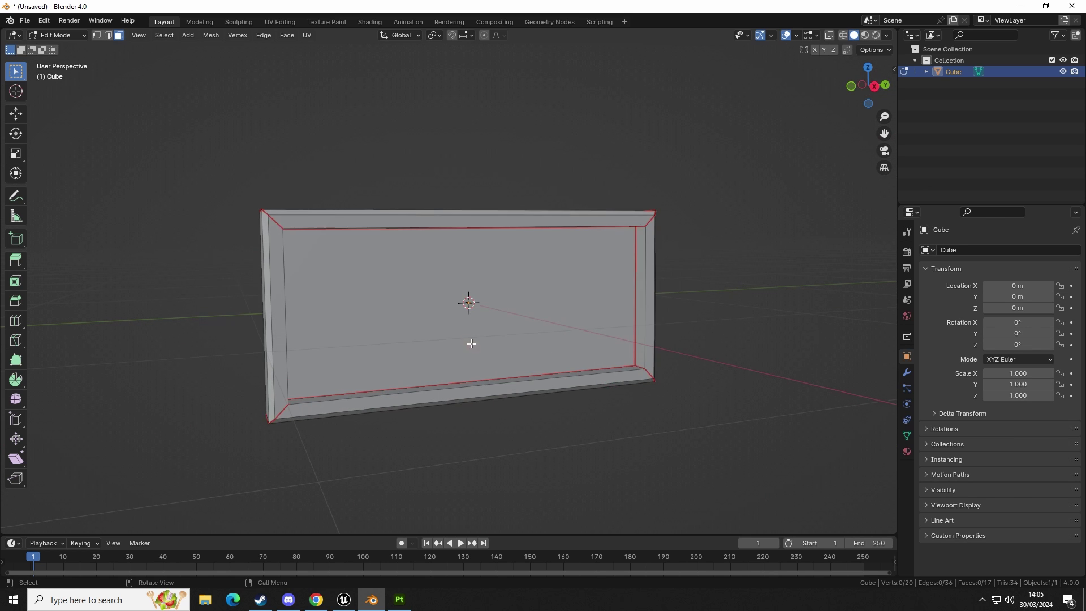
Select the whole frame mesh and Unwrap it in the UV Editing workspace
key(a)
click(278, 22)
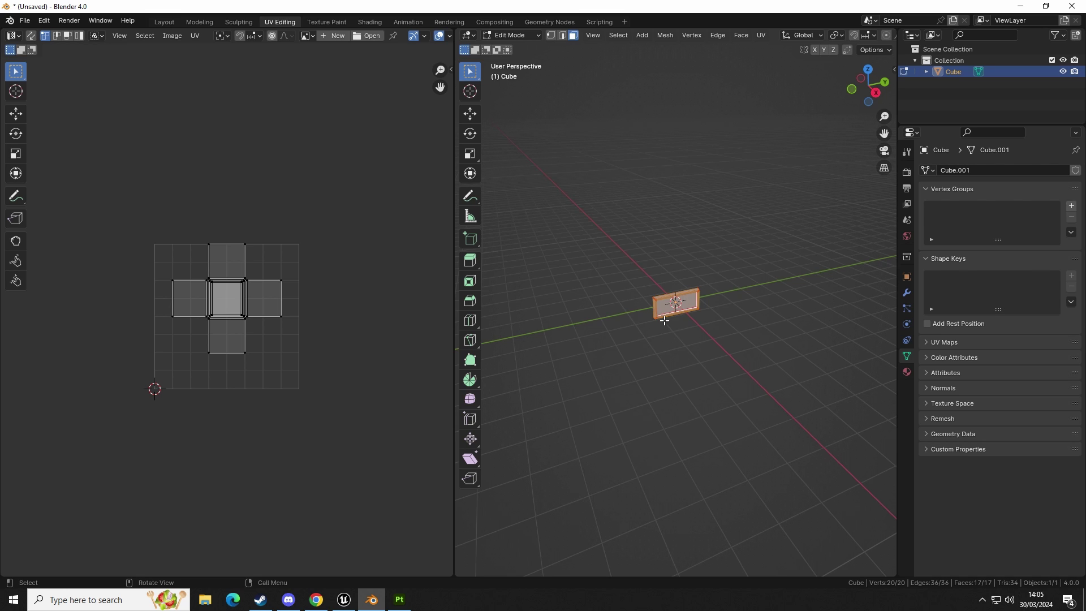
key(u)
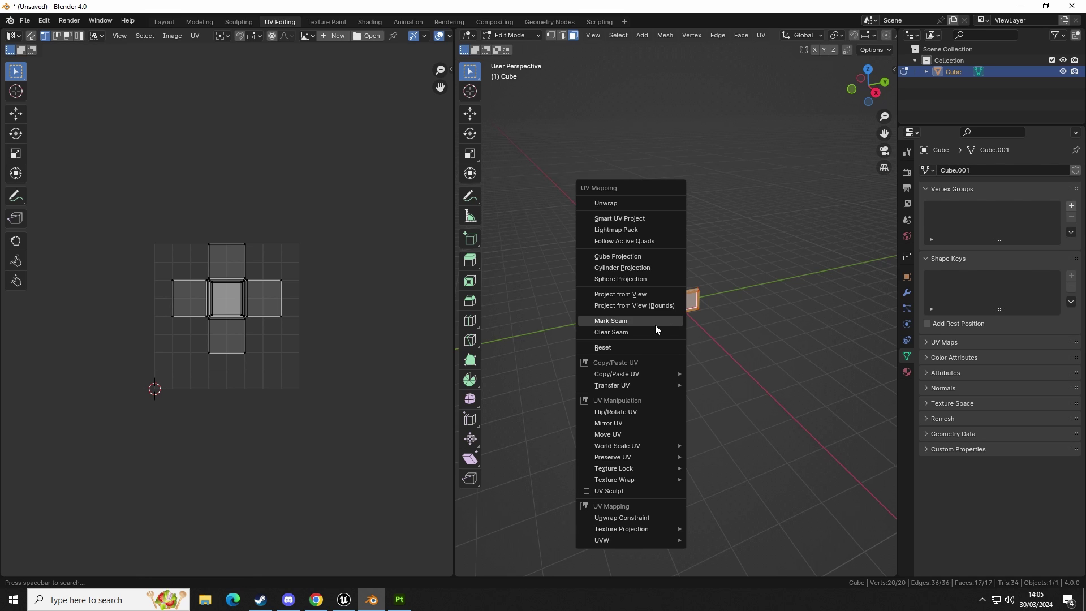
click(616, 203)
scroll(229, 308, up, 3)
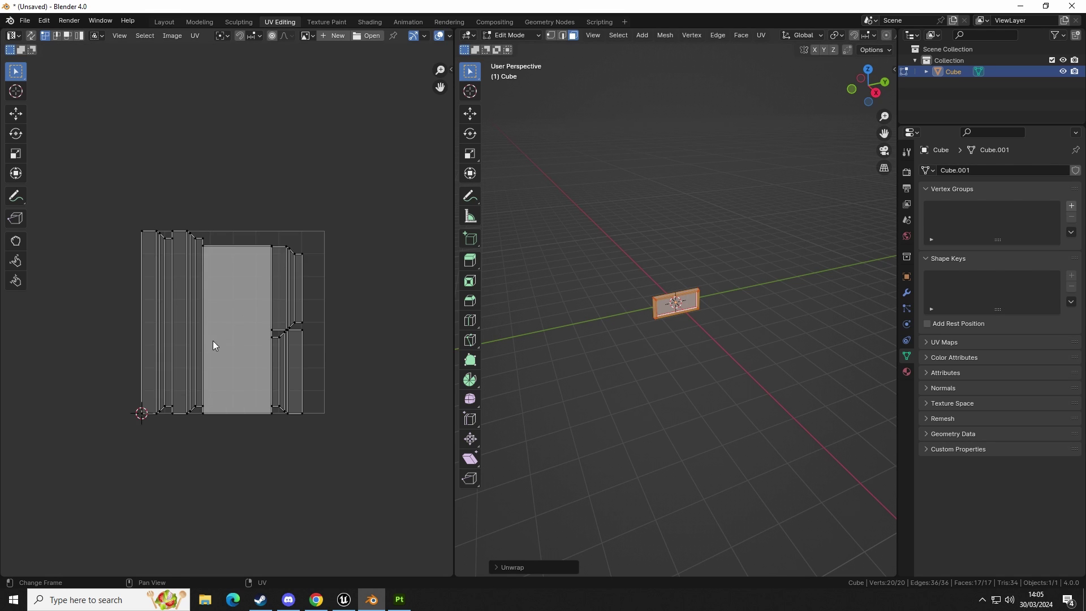